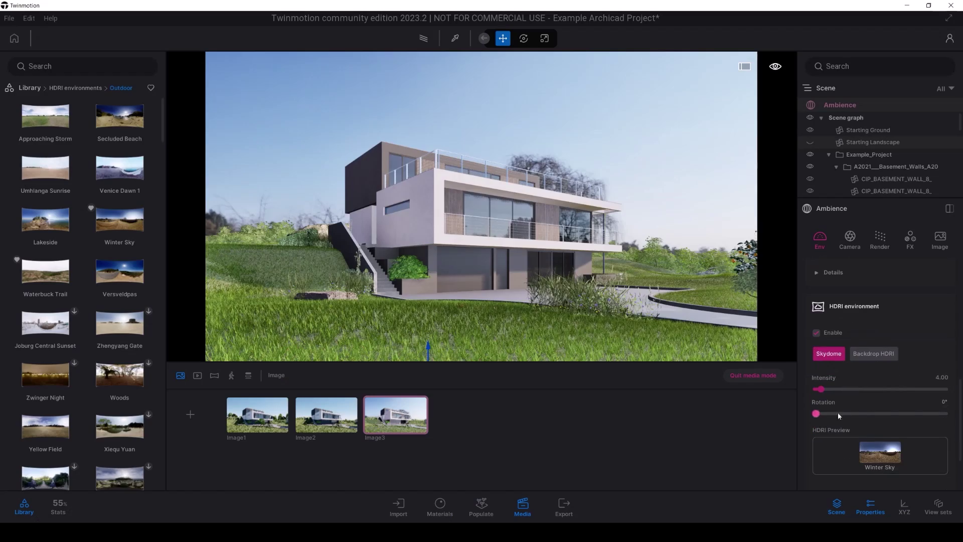
Rotate Image4's overcast HDRI around the house and adjust the ambient and sun intensity.
drag(817, 413, 895, 413)
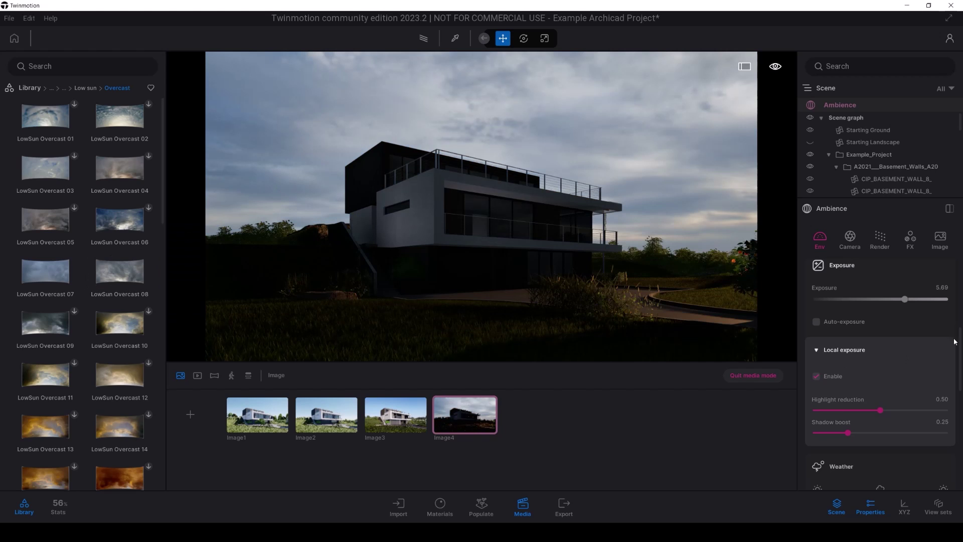
scroll(959, 340, down, 3)
drag(816, 398, 876, 398)
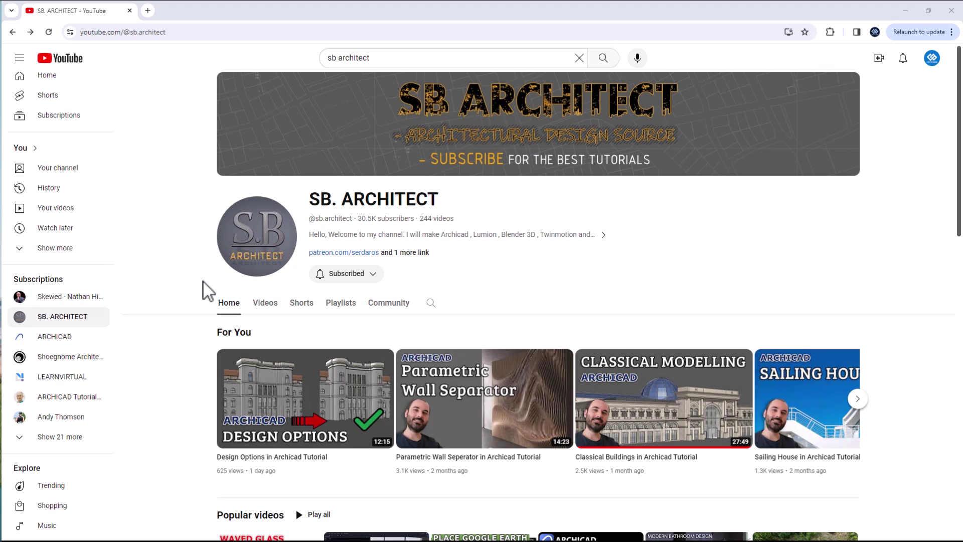
scroll(209, 290, down, 3)
click(265, 115)
scroll(403, 341, down, 4)
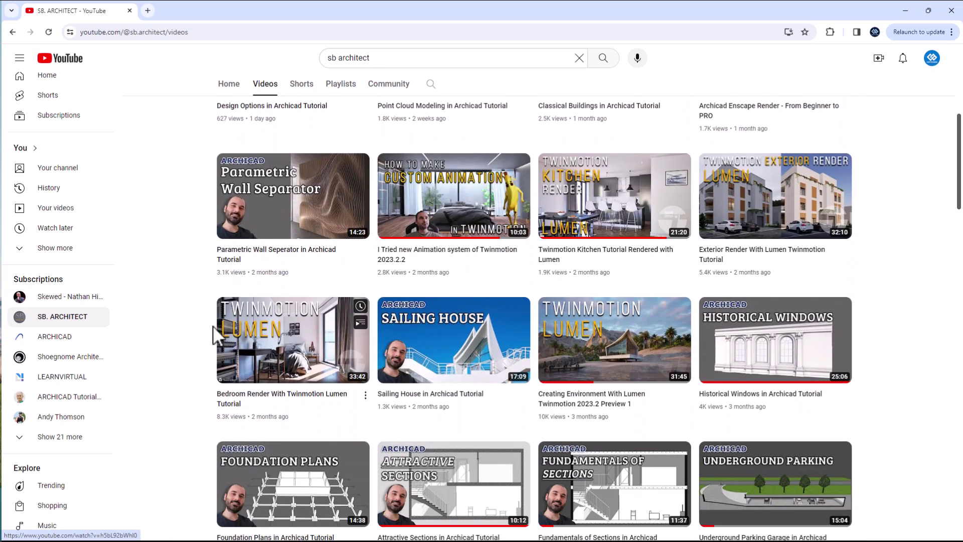
scroll(213, 325, down, 3)
scroll(191, 328, down, 3)
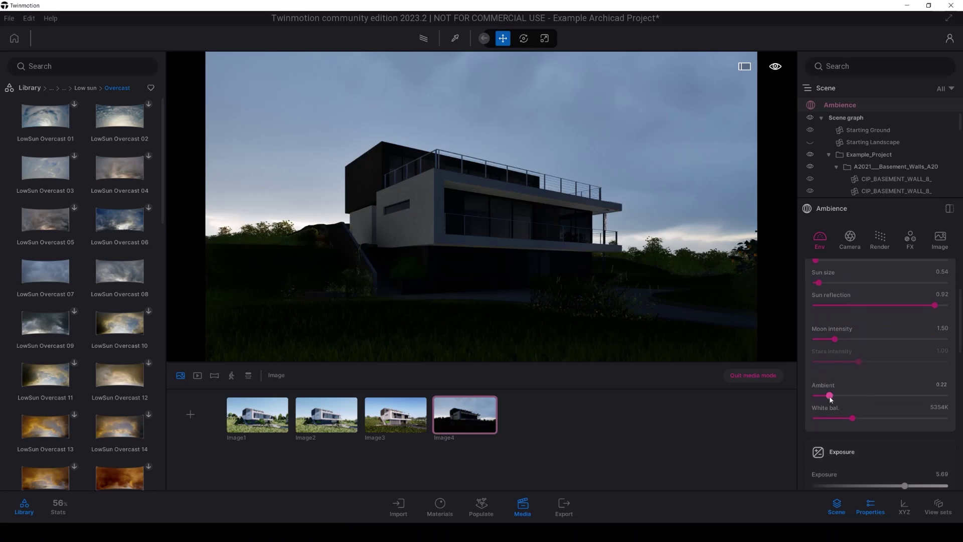
drag(829, 396, 864, 396)
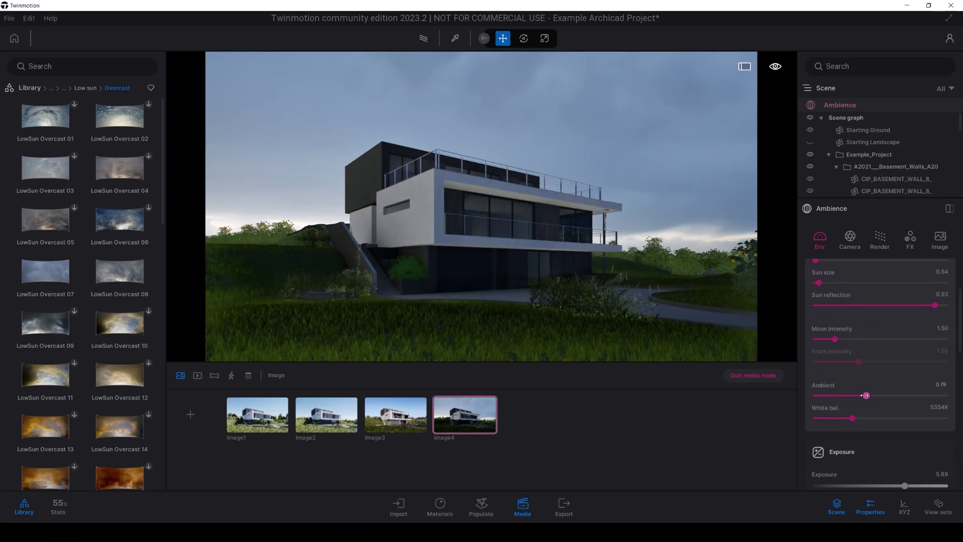
scroll(854, 394, down, 3)
scroll(828, 376, up, 6)
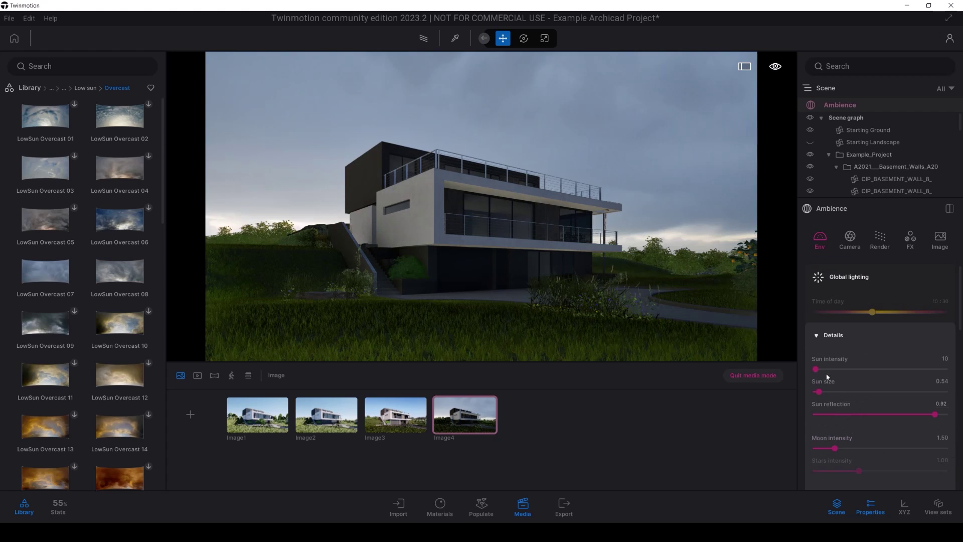
drag(816, 369, 913, 399)
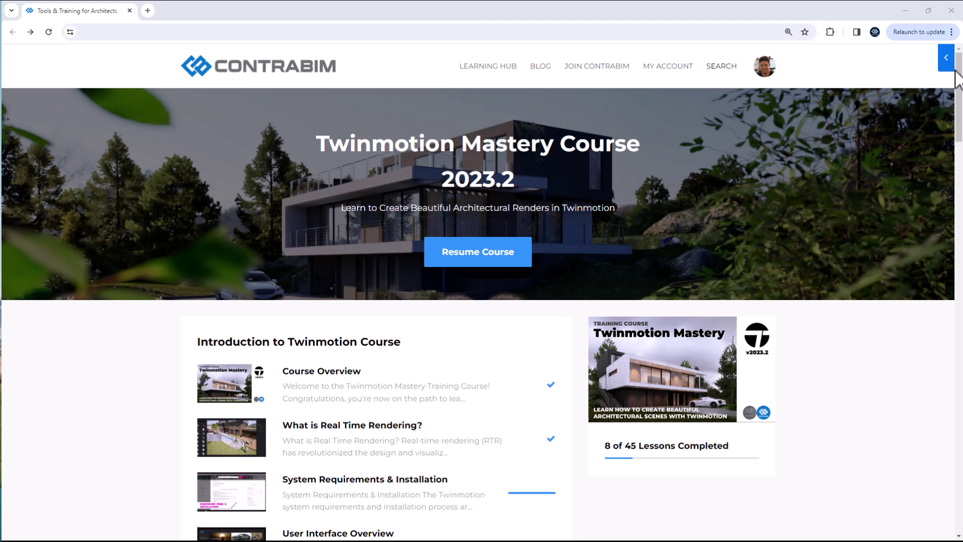
mouse_move(956, 72)
mouse_down()
mouse_move(957, 398)
mouse_move(958, 188)
mouse_move(958, 225)
mouse_up()
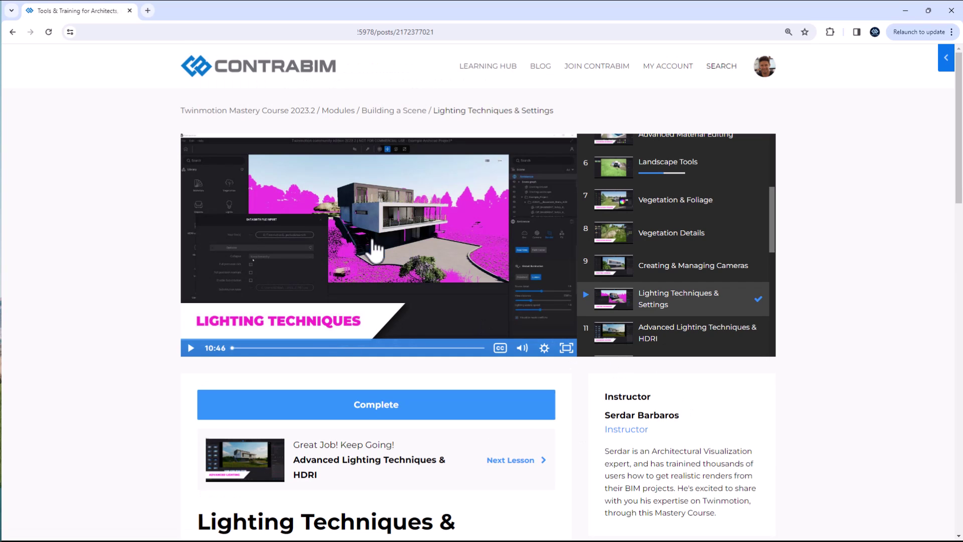
Skip ahead in the Lighting Techniques & Settings lesson video, then go to the Twinmotion licensing tab.
drag(235, 347, 377, 347)
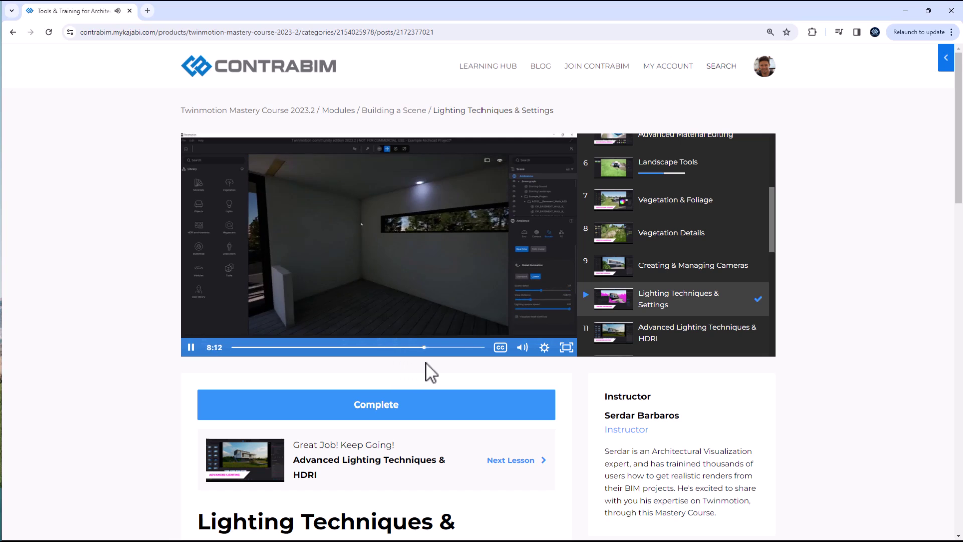
key(ctrl+Tab)
drag(959, 82, 959, 178)
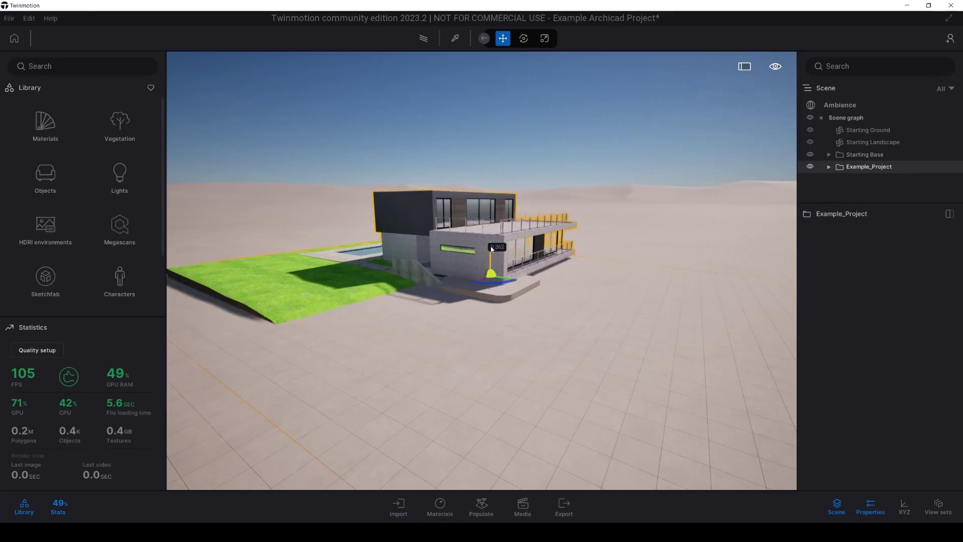
Orbit the imported house, lower the wall's Roughness and change the wood texture's UV Scale.
middle_drag(491, 247, 392, 271)
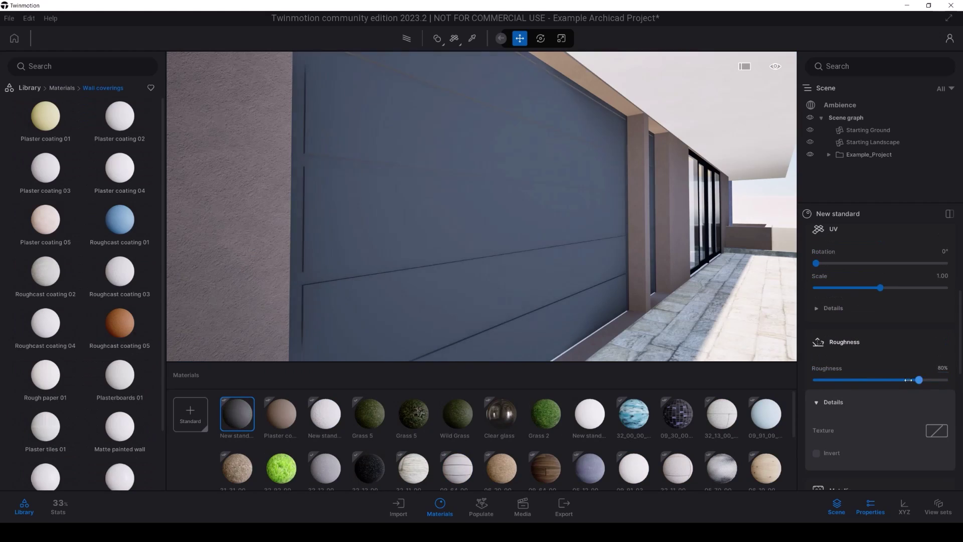
drag(918, 380, 855, 380)
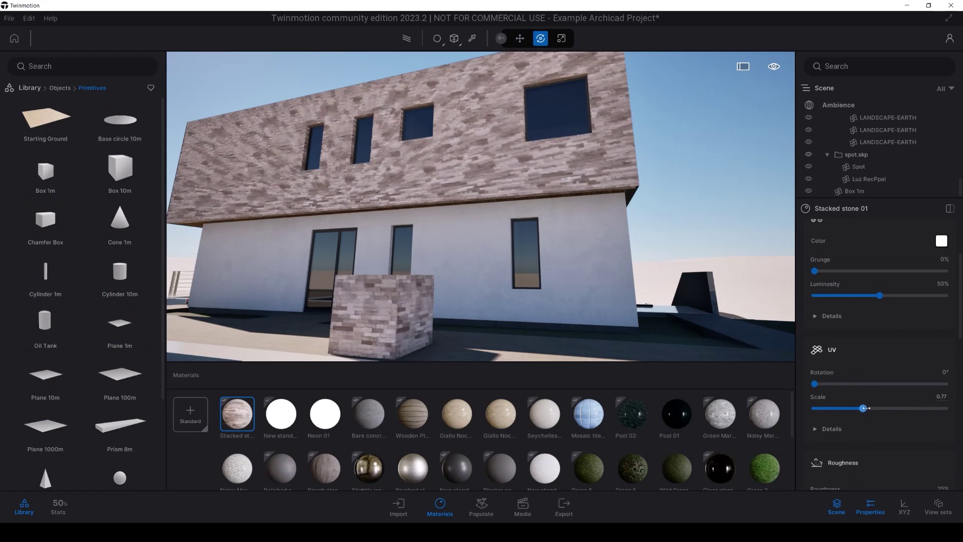
drag(866, 408, 859, 409)
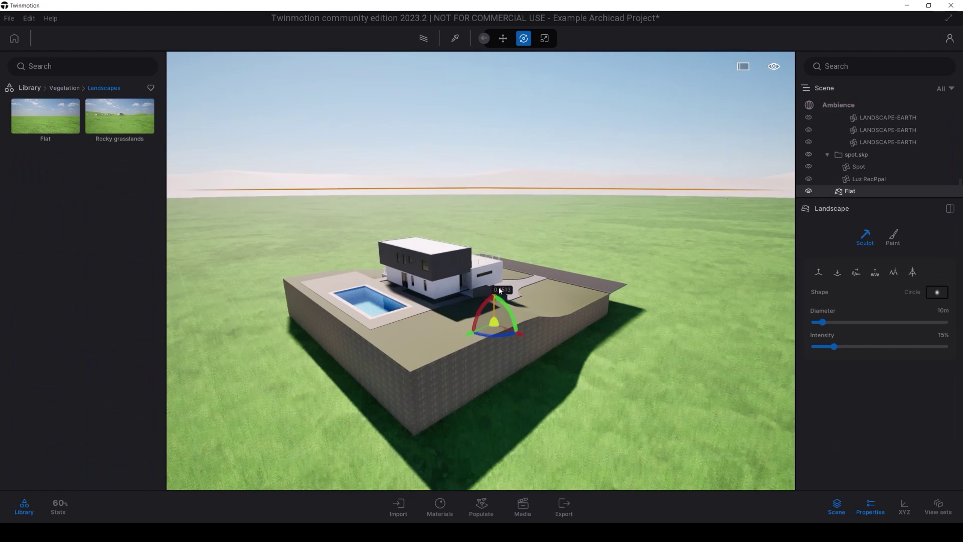
Sculpt the terrain up around the house, apply Grass 5 and increase its scatter Size.
drag(495, 294, 506, 272)
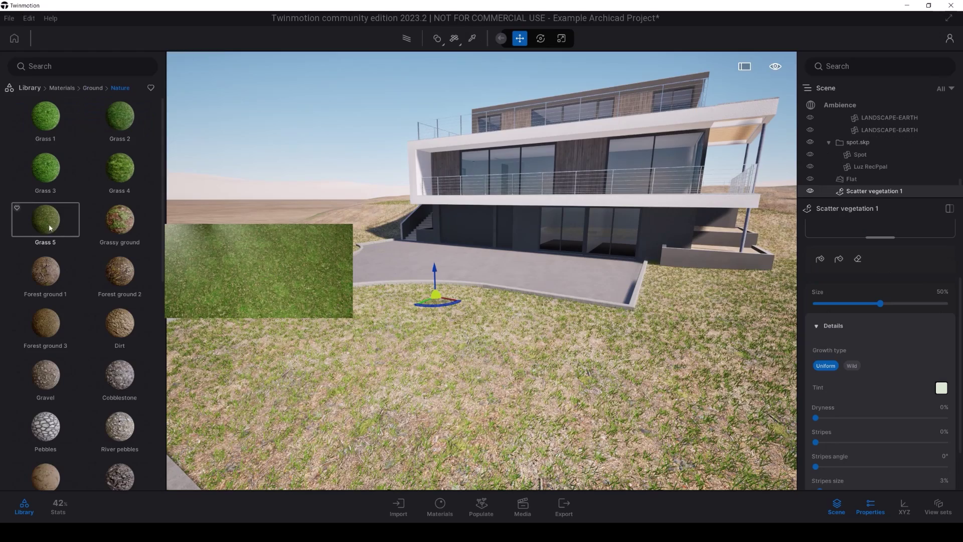
drag(48, 224, 378, 356)
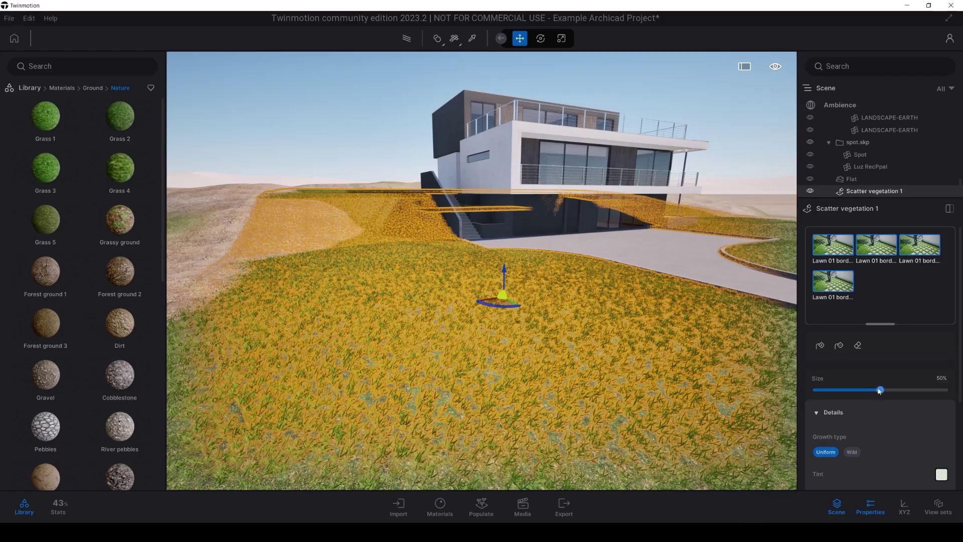
drag(879, 390, 912, 389)
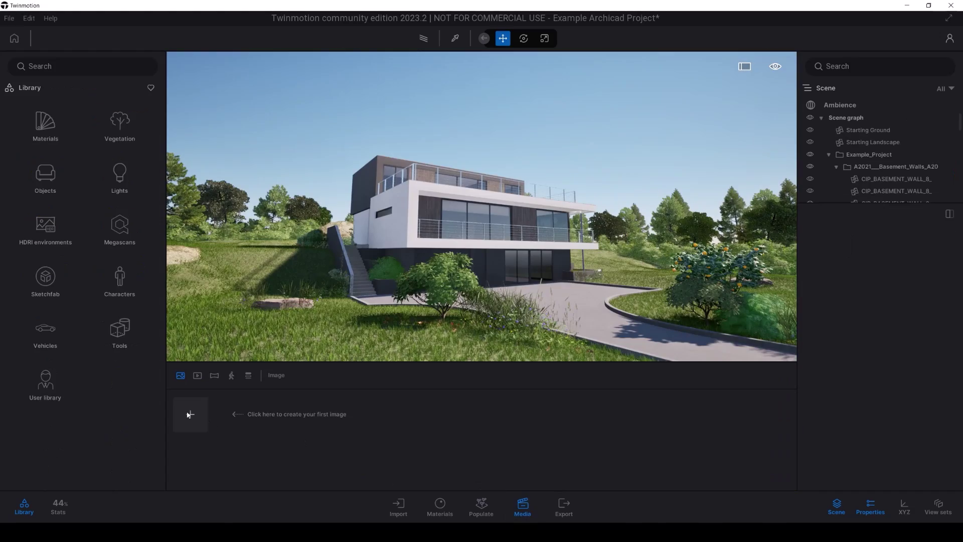
Add Image1, move the camera closer around the house and enable Parallelism.
click(190, 415)
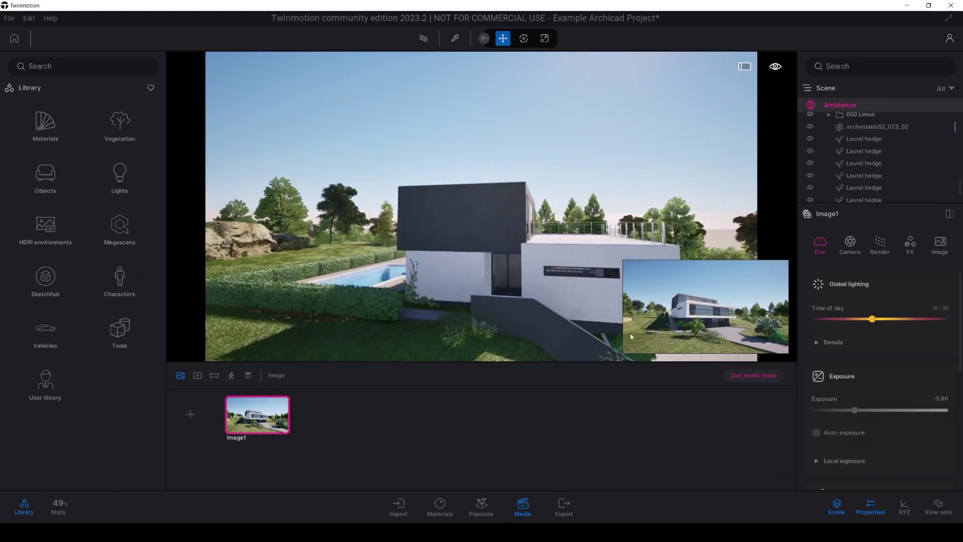
right_drag(604, 305, 383, 259)
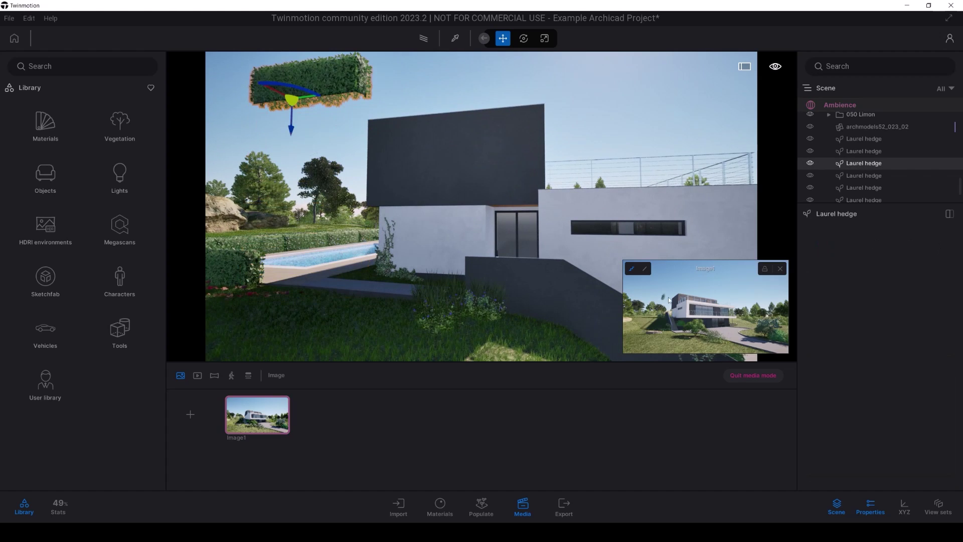
key(Escape)
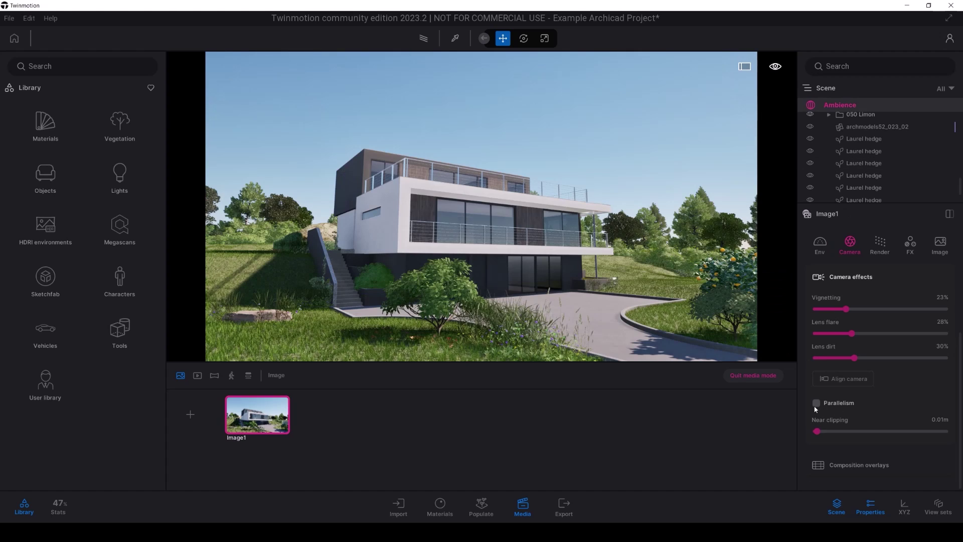
click(817, 403)
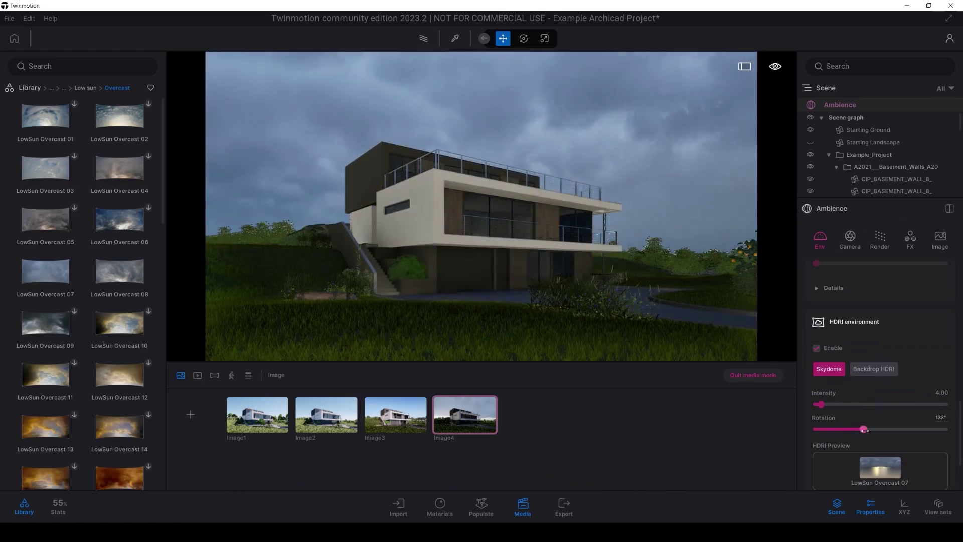
Rotate the LowSun Cloudy 11 sky to 258°, raise Ambient, then switch between Image4 and Image3.
drag(868, 430, 913, 430)
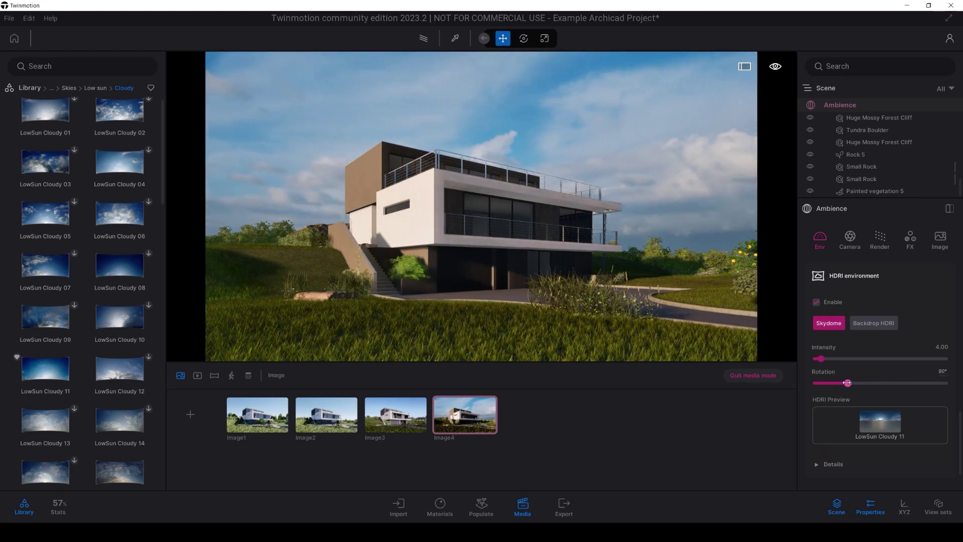
drag(845, 383, 908, 382)
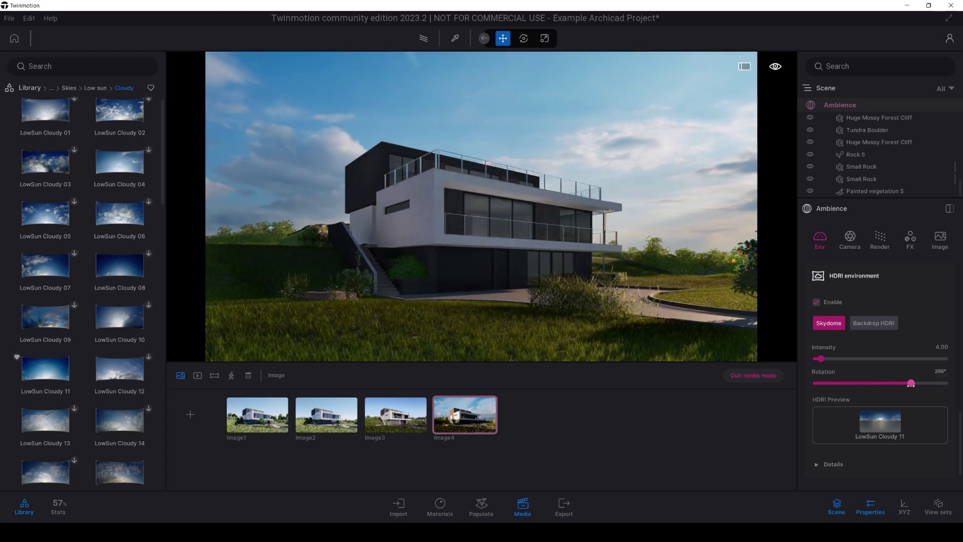
scroll(881, 376, down, 5)
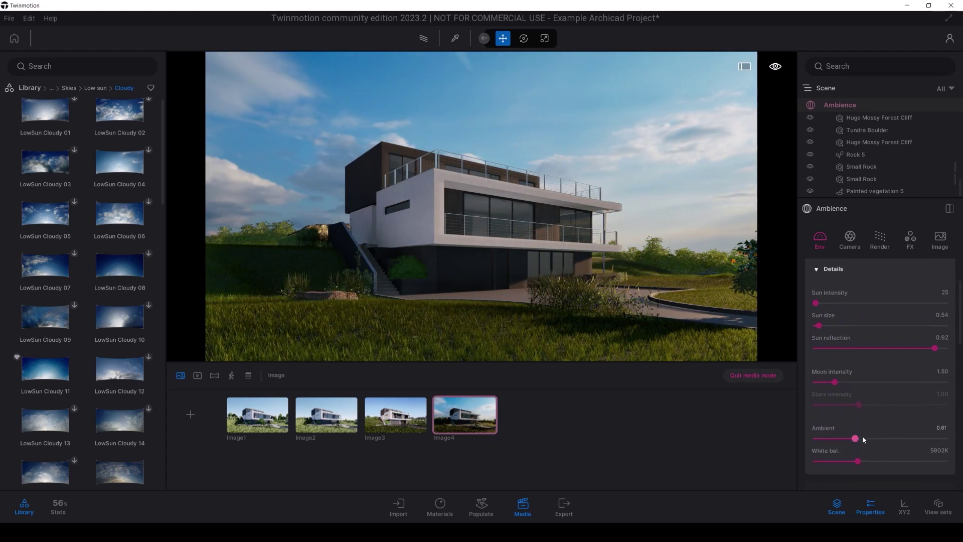
drag(858, 438, 896, 439)
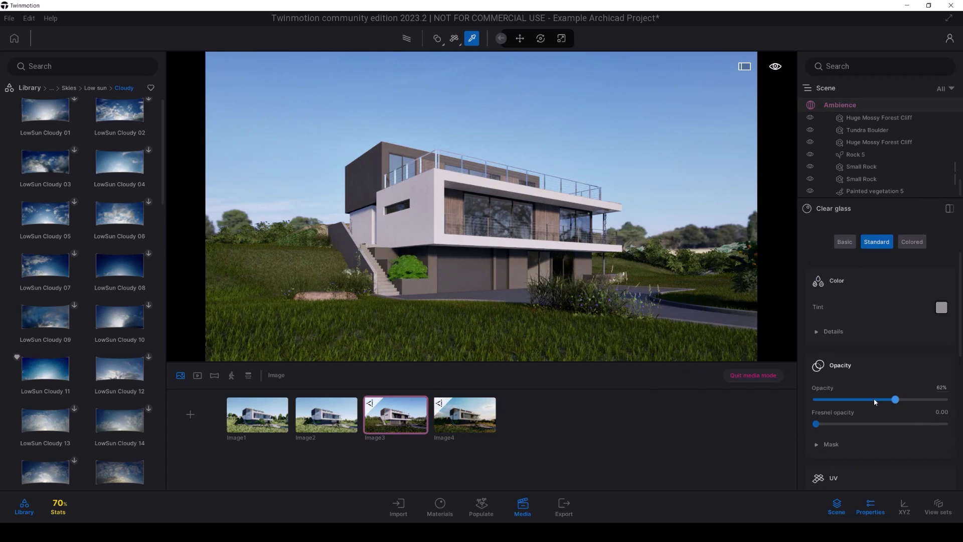
click(460, 426)
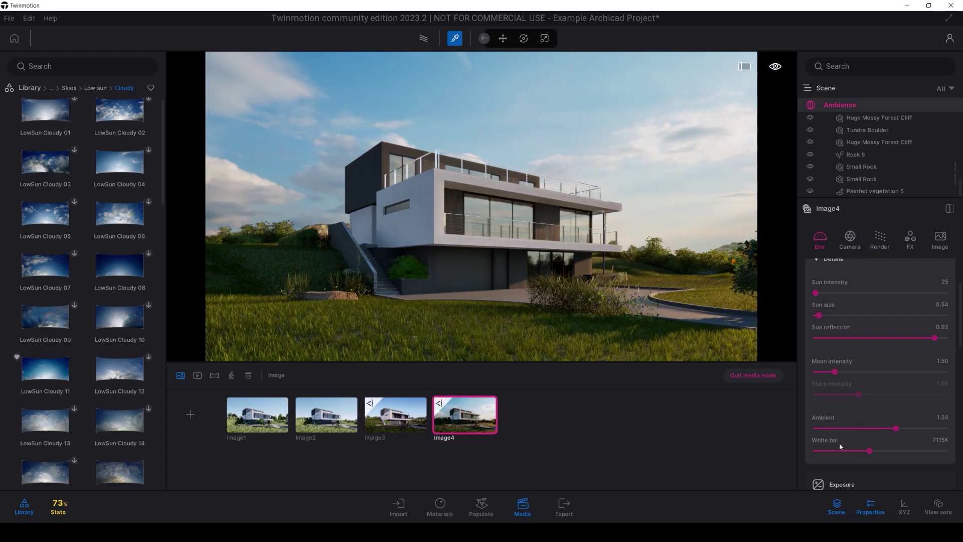
scroll(846, 431, down, 1)
drag(870, 423, 865, 423)
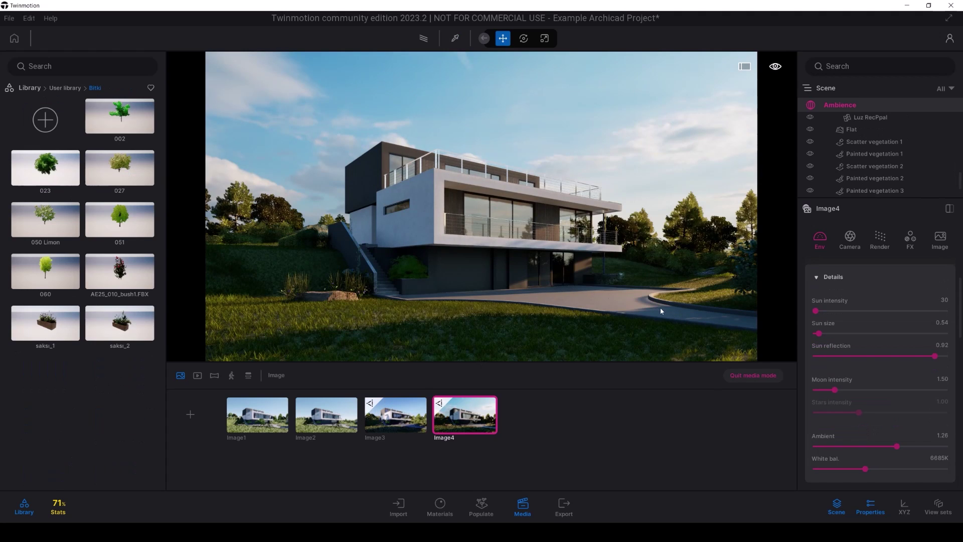
click(396, 414)
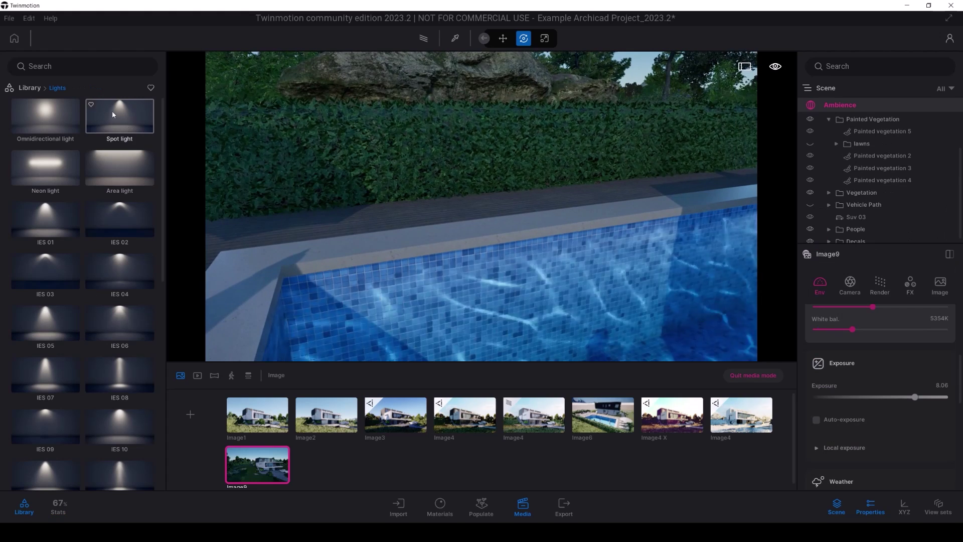
Place a spot light inside the pool and aim it across the tiles.
drag(117, 116, 466, 260)
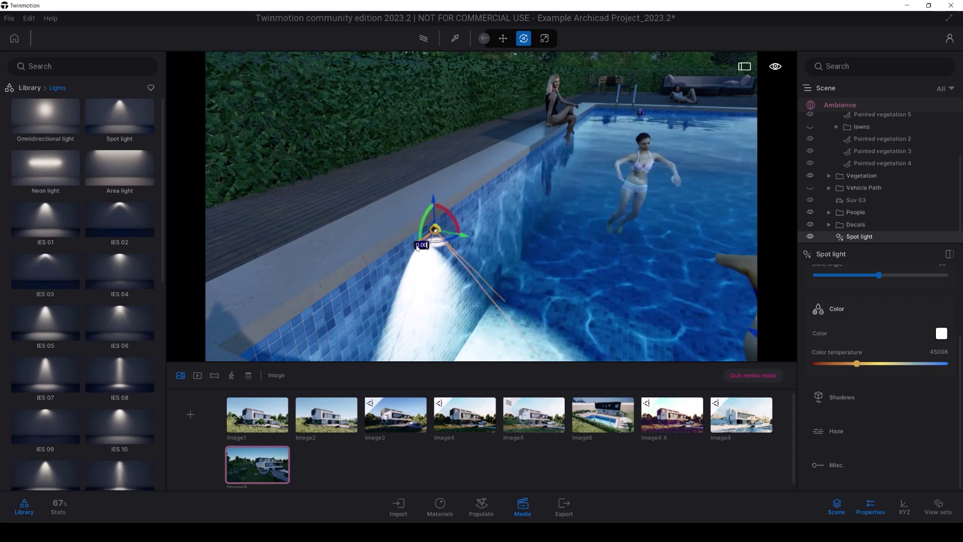
drag(482, 203, 509, 213)
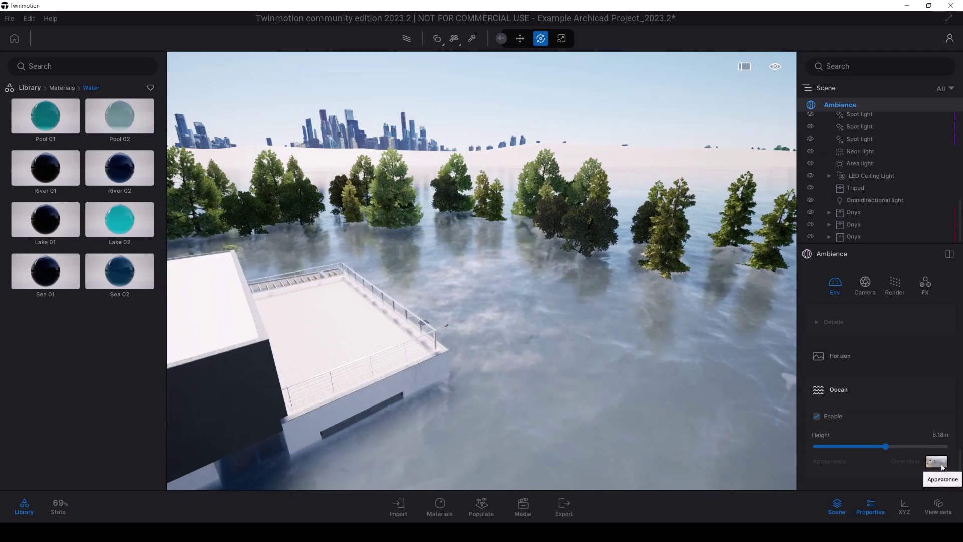
Change the ocean's appearance to Tropical sea.
click(937, 461)
click(895, 346)
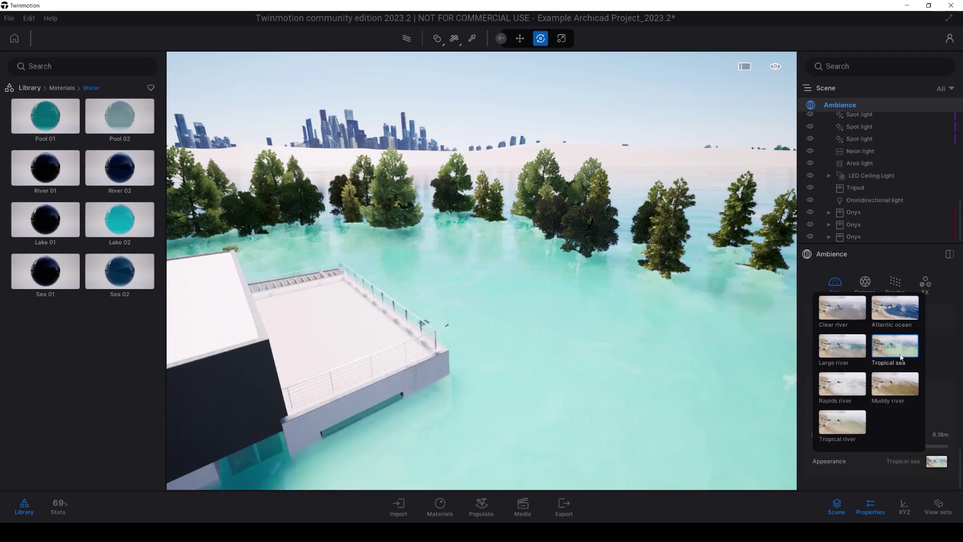